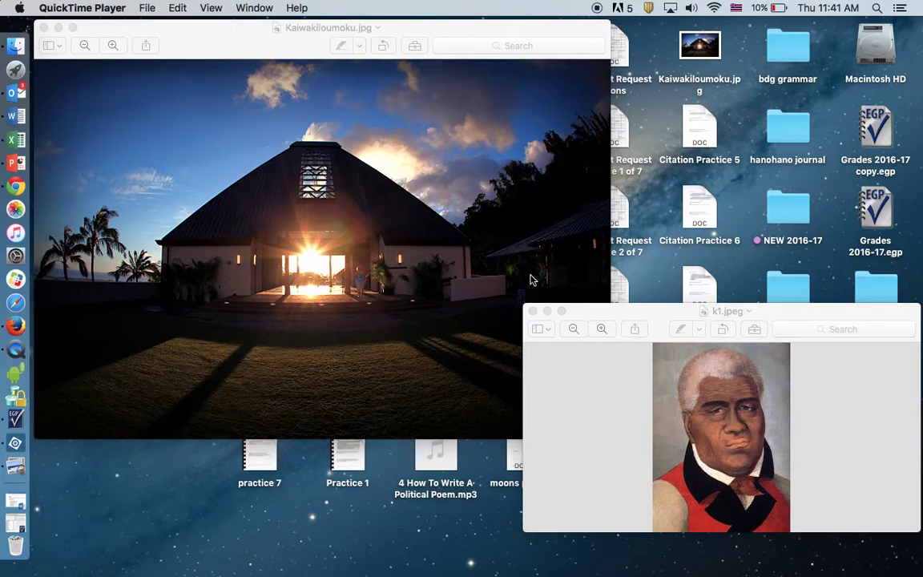
# Launch Photoshop Elements 13 Editor and open Kaiwakiloumoku.jpg from the Desktop in Expert mode.
pyautogui.click(877, 8)
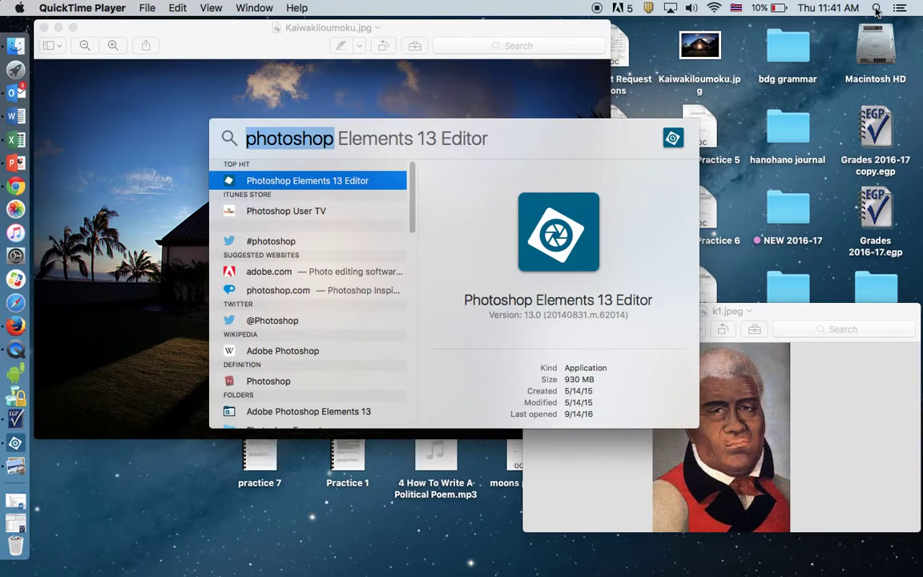
pyautogui.click(329, 185)
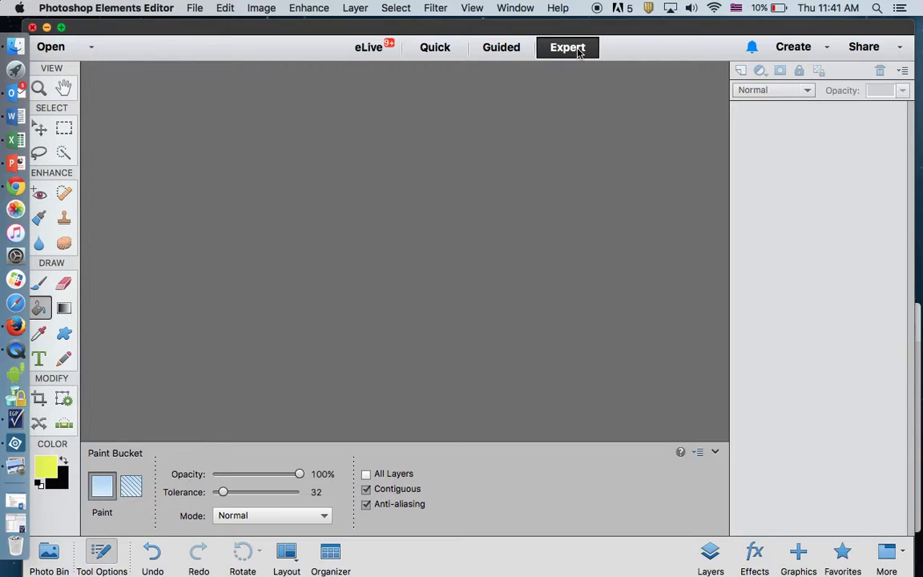
pyautogui.doubleClick(405, 259)
pyautogui.scroll(-3, 356, 183)
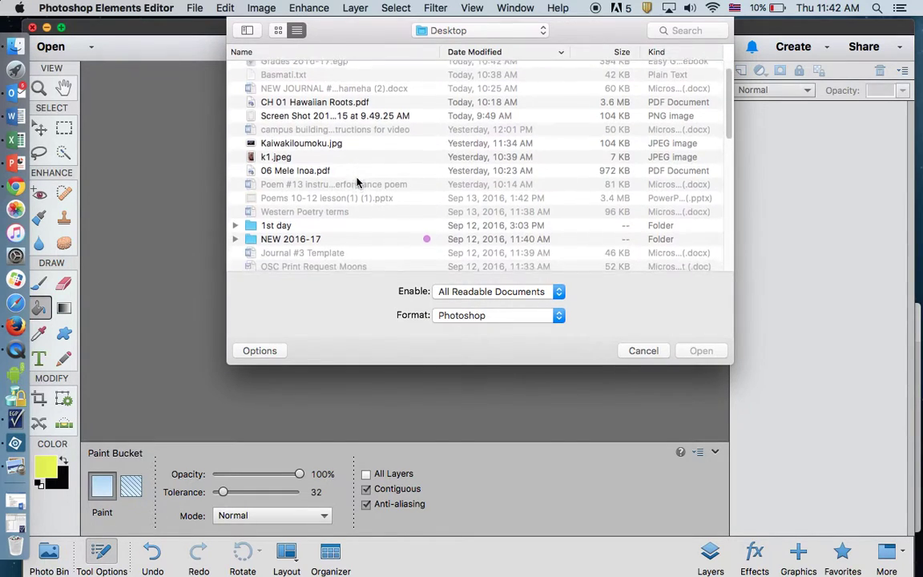
pyautogui.click(268, 125)
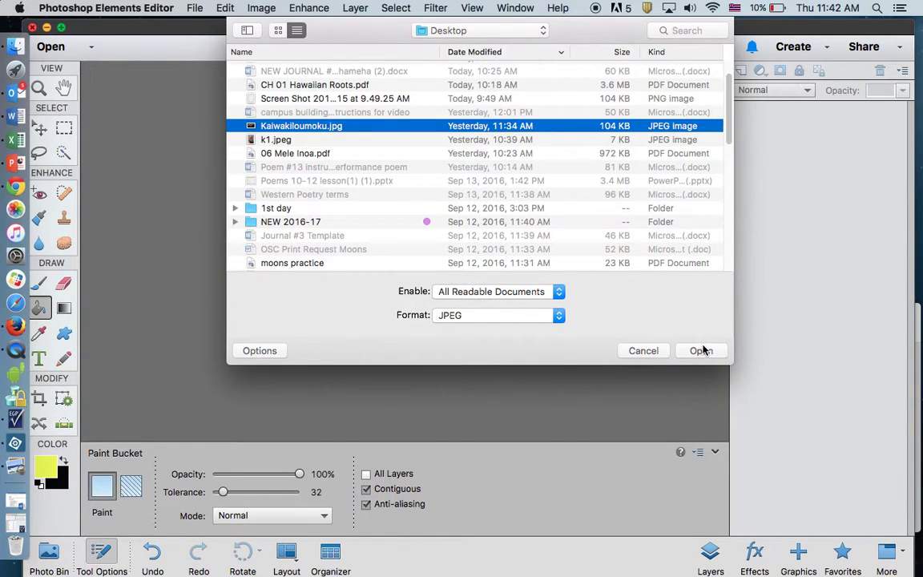
pyautogui.click(702, 350)
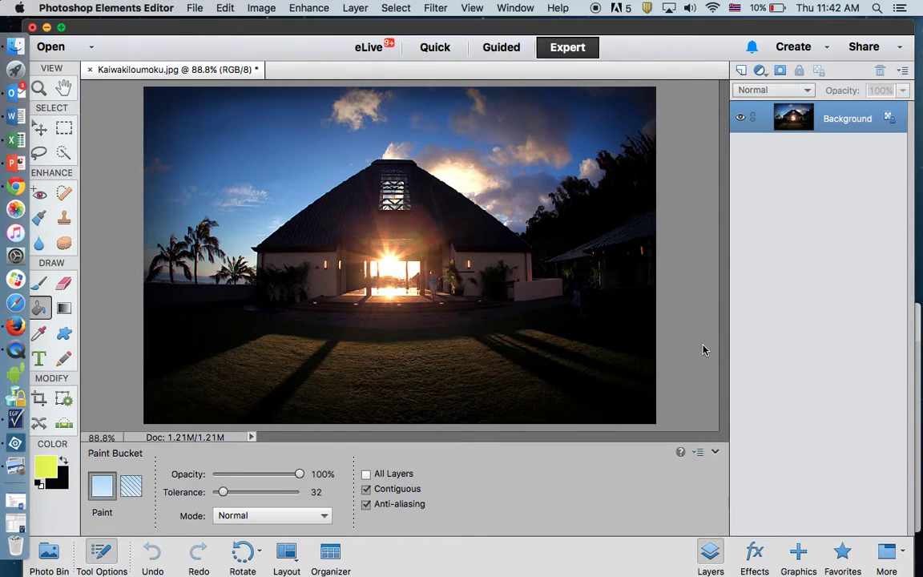
# Open the portrait image k1.jpeg from the Desktop alongside the building photo.
pyautogui.press('super+o')
pyautogui.click(298, 181)
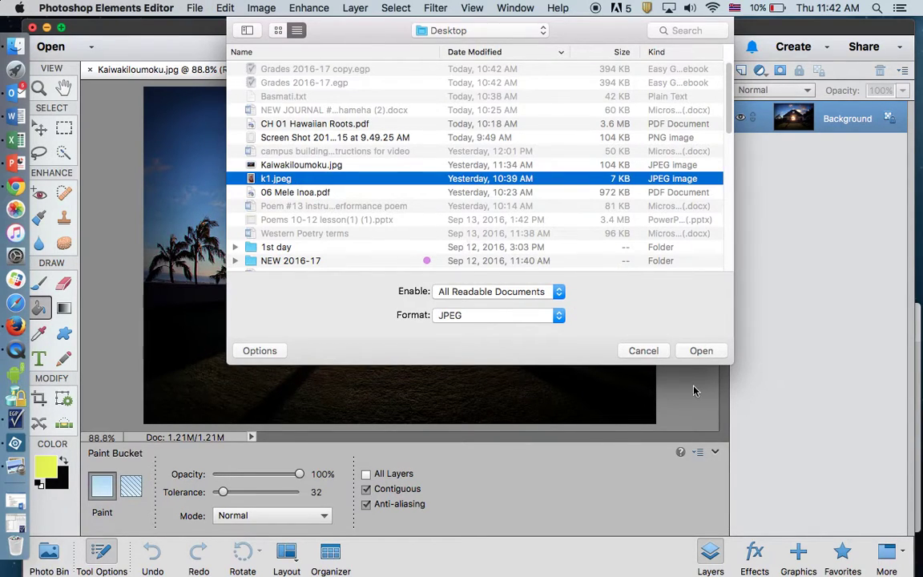
pyautogui.click(701, 350)
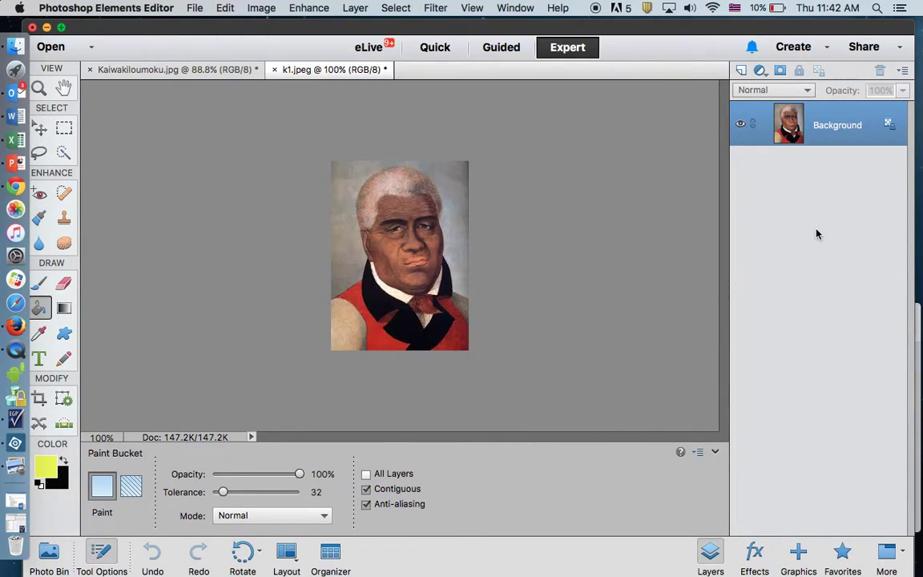
# Unlock the Background layer in both k1.jpeg and Kaiwakiloumoku.jpg.
pyautogui.click(888, 128)
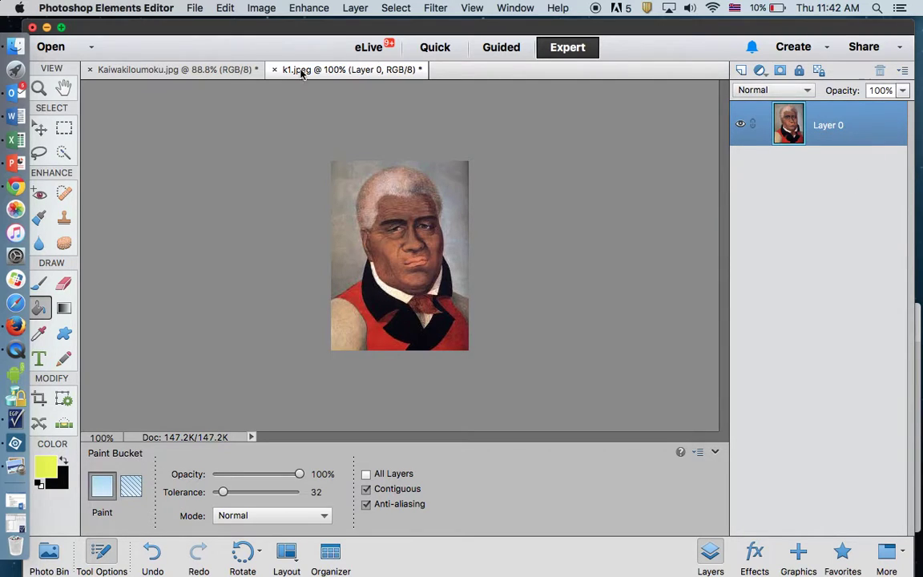
pyautogui.click(192, 68)
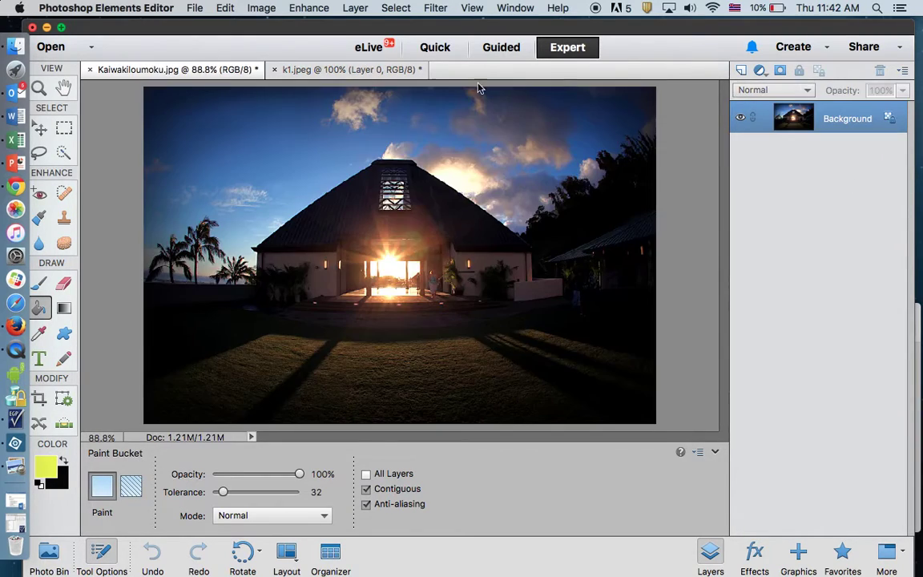
pyautogui.click(887, 124)
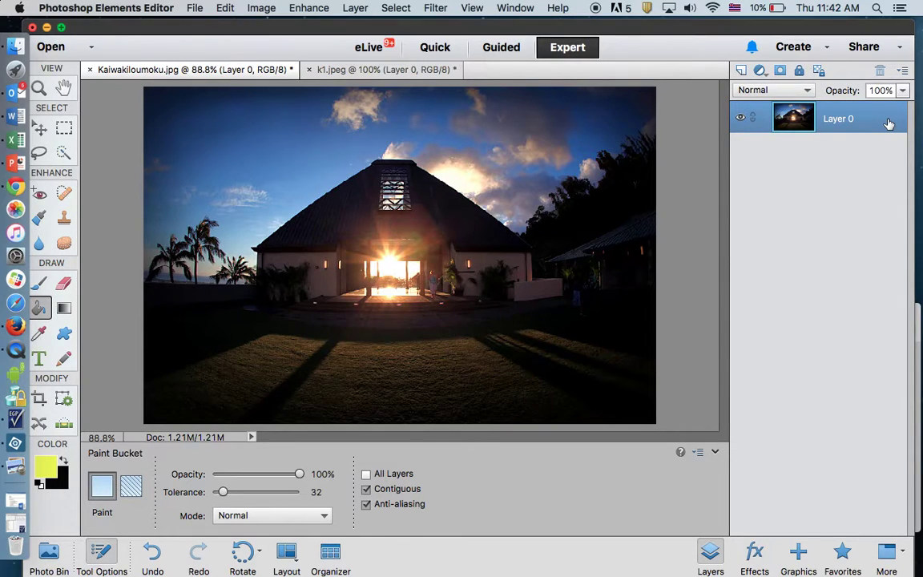
# Copy the entire portrait from k1.jpeg into Kaiwakiloumoku.jpg as a new layer and move it over the right end of the roof.
pyautogui.click(394, 71)
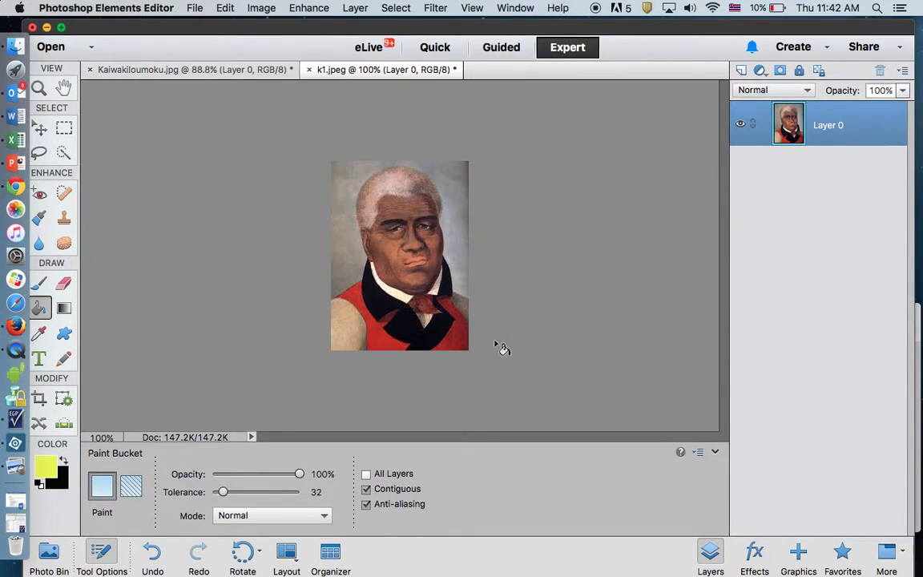
pyautogui.click(40, 128)
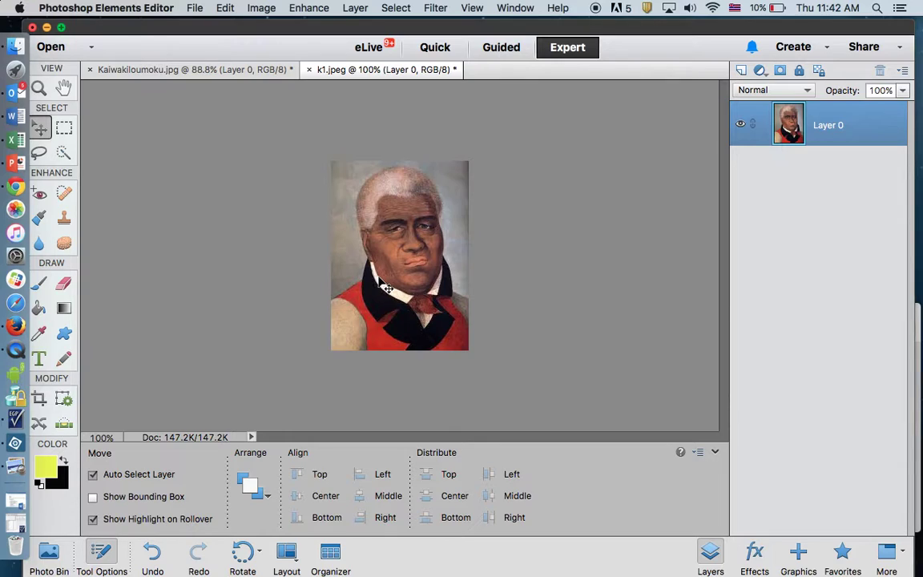
pyautogui.press('super+a')
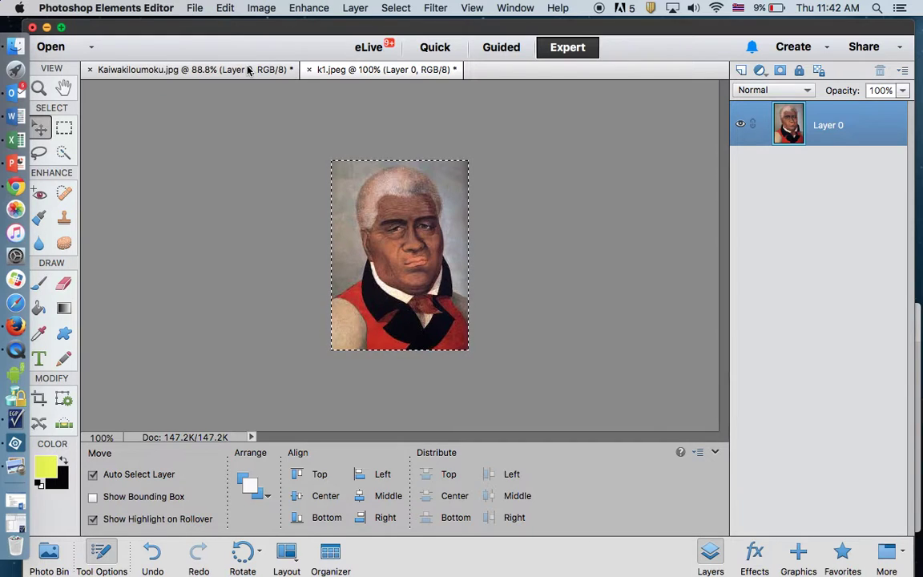
pyautogui.click(193, 69)
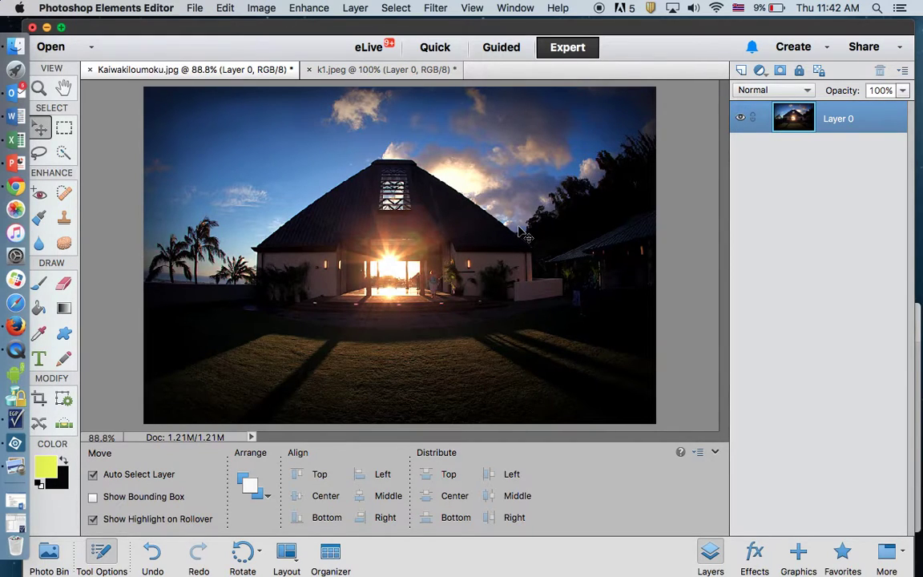
pyautogui.press('super+v')
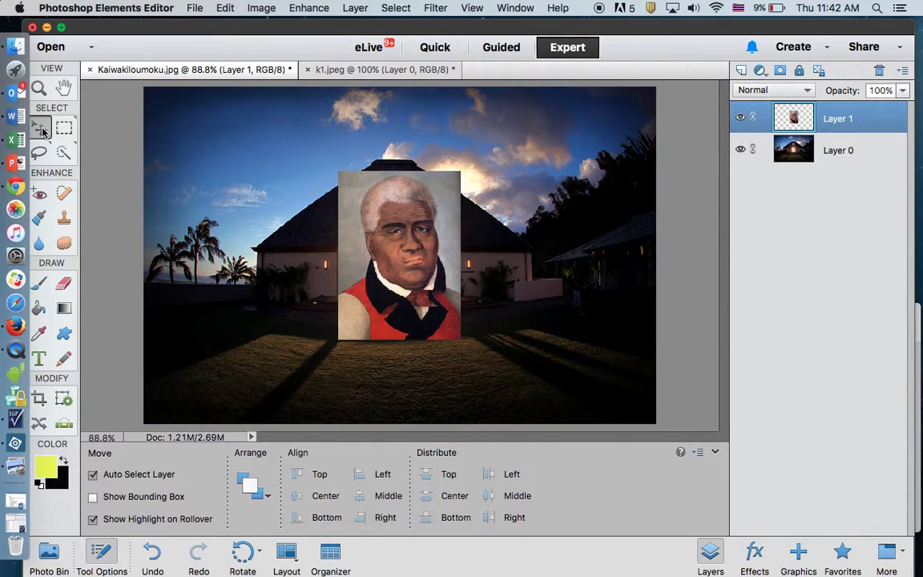
pyautogui.moveTo(401, 254); pyautogui.dragTo(504, 207)
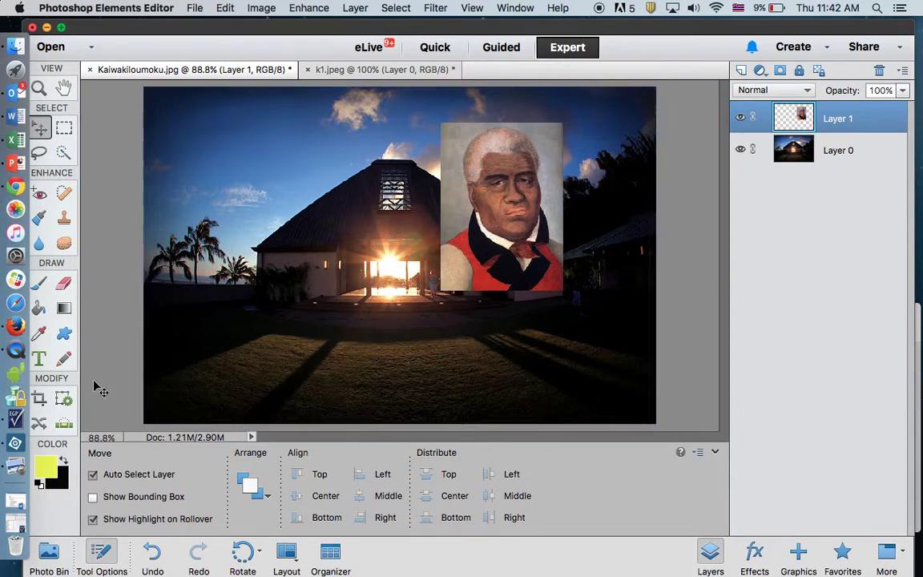
# Erase the portrait's background and outer edges around the head and shoulders with a 50 px eraser brush.
pyautogui.click(65, 283)
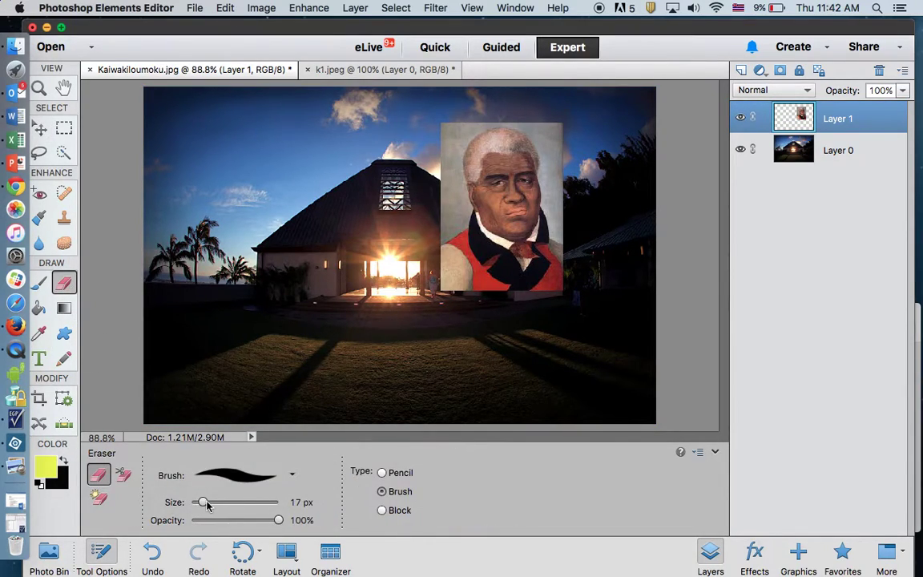
pyautogui.moveTo(203, 503); pyautogui.dragTo(228, 506)
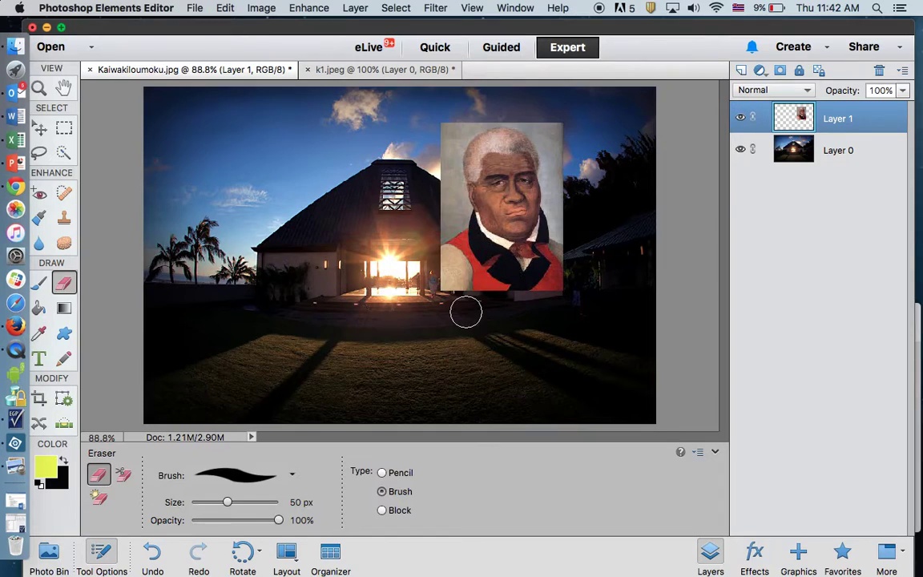
pyautogui.moveTo(461, 302)
pyautogui.mouseDown()
pyautogui.moveTo(429, 240)
pyautogui.moveTo(453, 212)
pyautogui.moveTo(444, 138)
pyautogui.moveTo(460, 127)
pyautogui.moveTo(459, 139)
pyautogui.moveTo(450, 139)
pyautogui.moveTo(470, 114)
pyautogui.moveTo(551, 117)
pyautogui.moveTo(550, 164)
pyautogui.moveTo(559, 171)
pyautogui.moveTo(546, 193)
pyautogui.moveTo(565, 246)
pyautogui.moveTo(555, 277)
pyautogui.moveTo(526, 294)
pyautogui.moveTo(473, 294)
pyautogui.moveTo(412, 244)
pyautogui.moveTo(448, 259)
pyautogui.mouseUp()
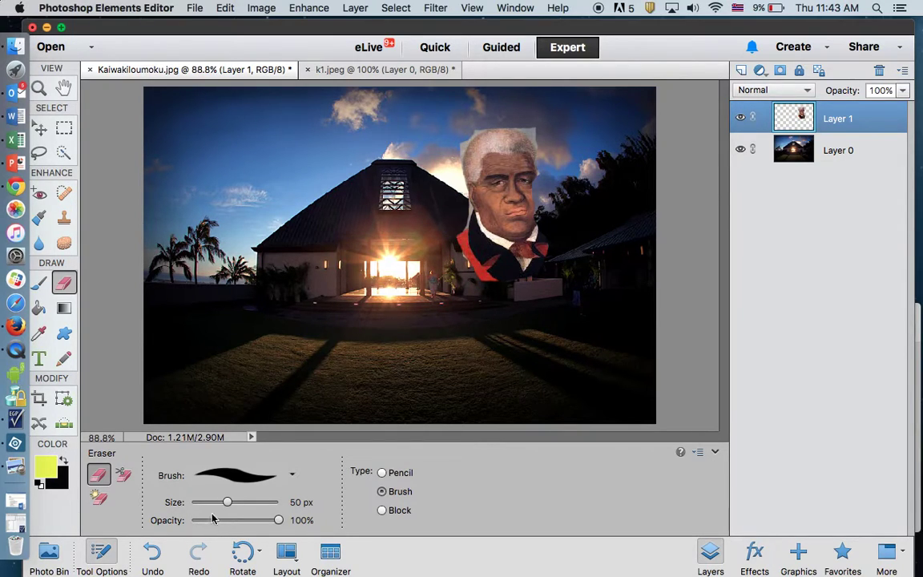
# Reduce the eraser size to 13 px and erase leftover background along the top of the portrait's head.
pyautogui.moveTo(228, 501); pyautogui.dragTo(212, 502)
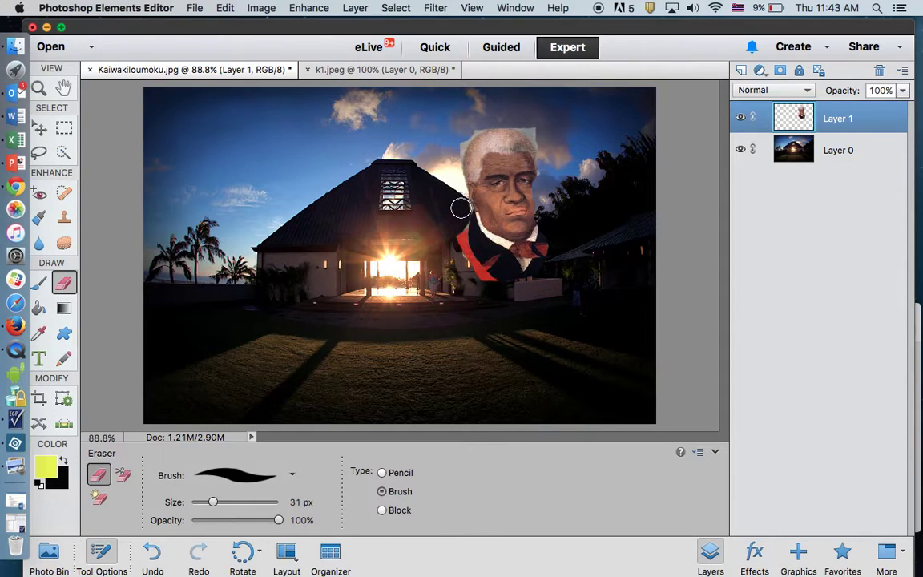
pyautogui.moveTo(202, 502); pyautogui.dragTo(199, 502)
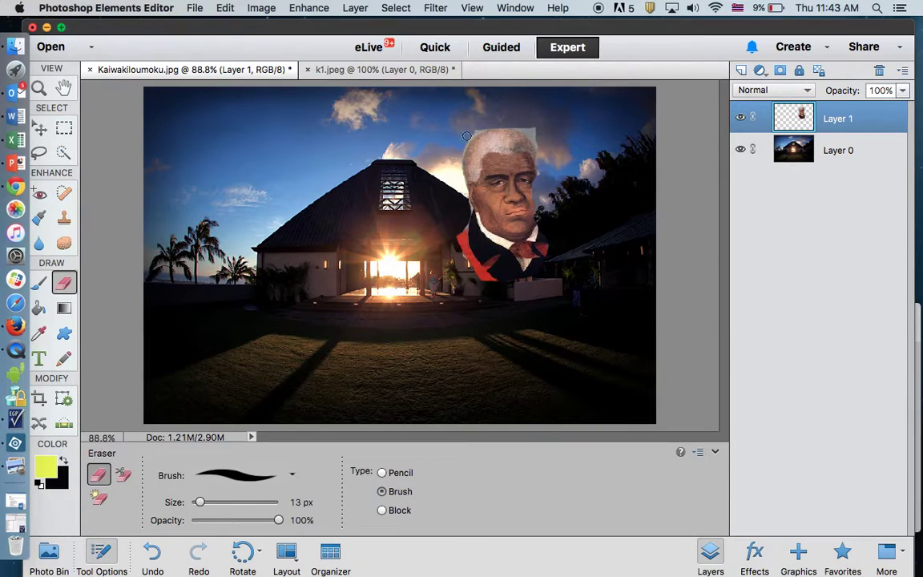
pyautogui.moveTo(521, 123); pyautogui.dragTo(538, 137)
# Lower the portrait layer's opacity to 34% and move the portrait to the palm trees left of the building.
pyautogui.click(902, 90)
pyautogui.moveTo(895, 112); pyautogui.dragTo(858, 109)
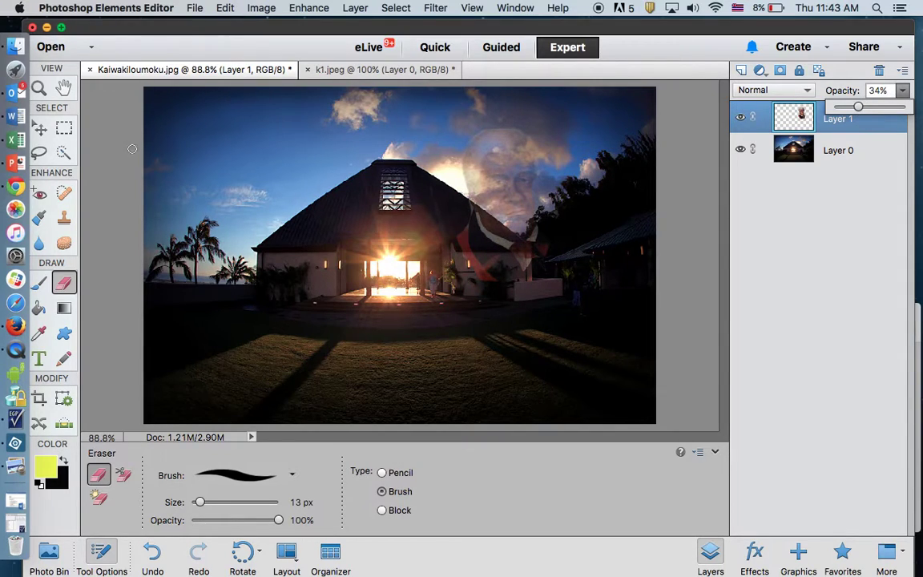
pyautogui.click(39, 128)
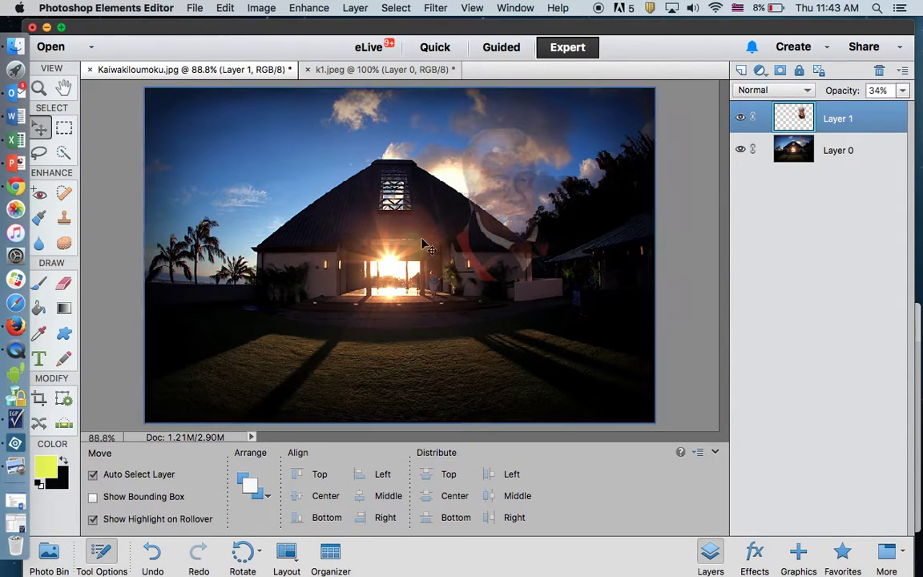
pyautogui.moveTo(505, 224); pyautogui.dragTo(247, 233)
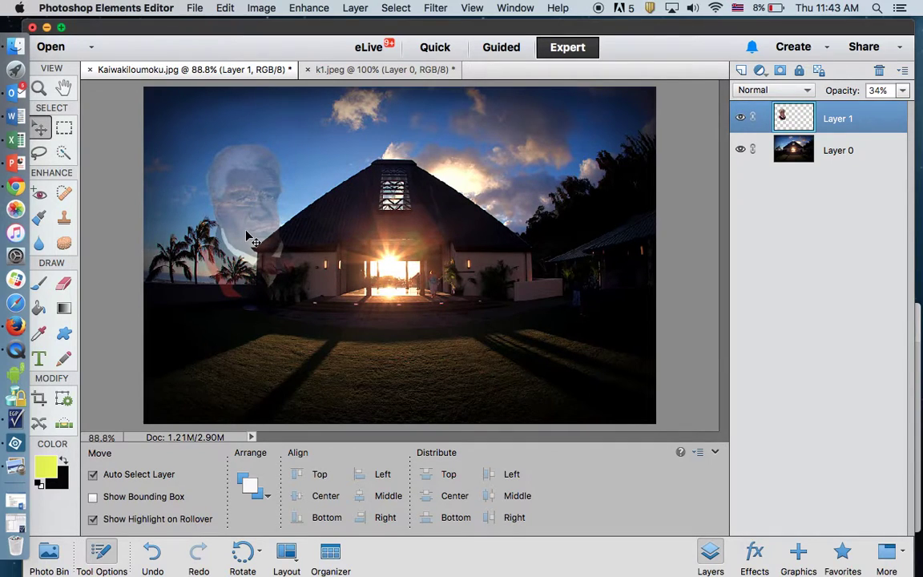
# Scale the portrait layer proportionally to about 190%, apply the transformation, and centre the portrait over the building.
pyautogui.click(260, 8)
pyautogui.moveTo(290, 94)
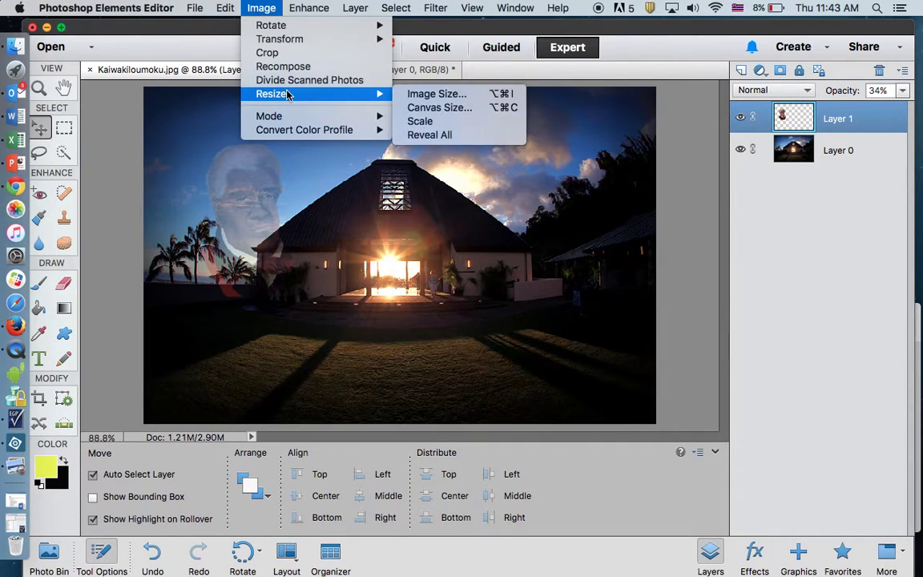
pyautogui.click(430, 122)
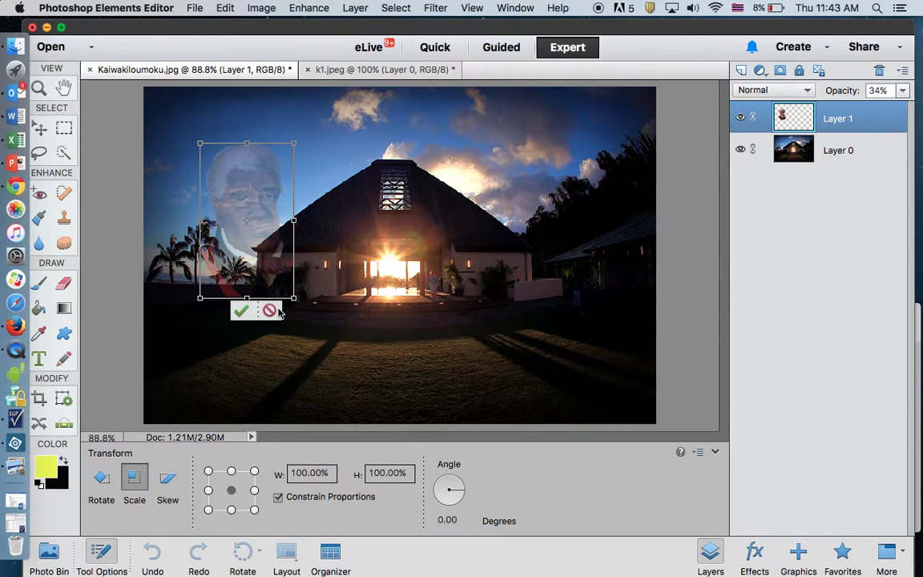
pyautogui.moveTo(295, 298); pyautogui.dragTo(472, 382)
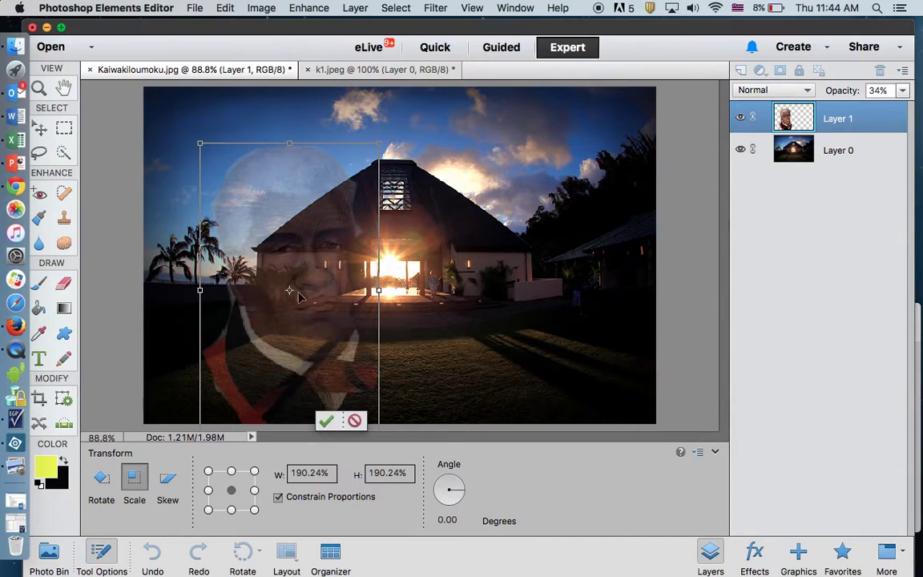
pyautogui.click(42, 132)
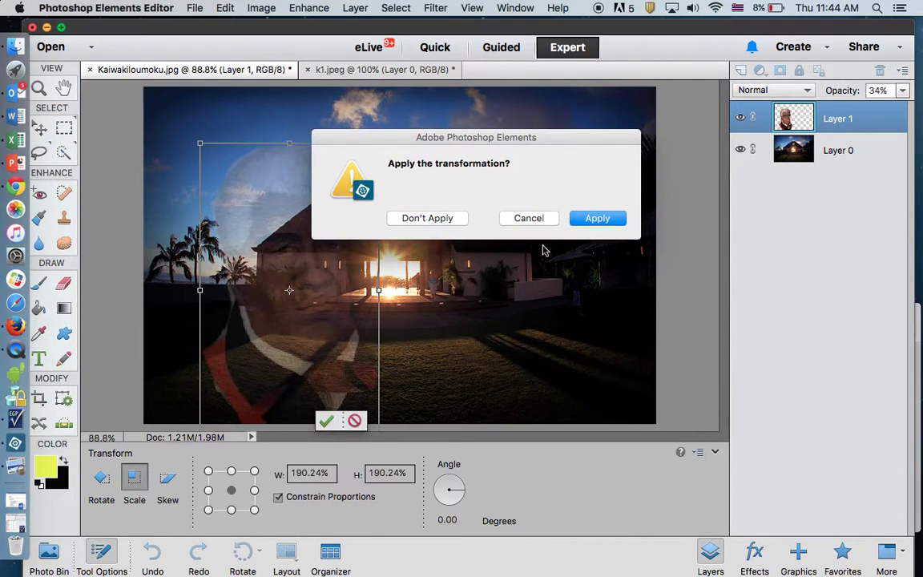
pyautogui.click(599, 223)
pyautogui.moveTo(288, 256); pyautogui.dragTo(425, 232)
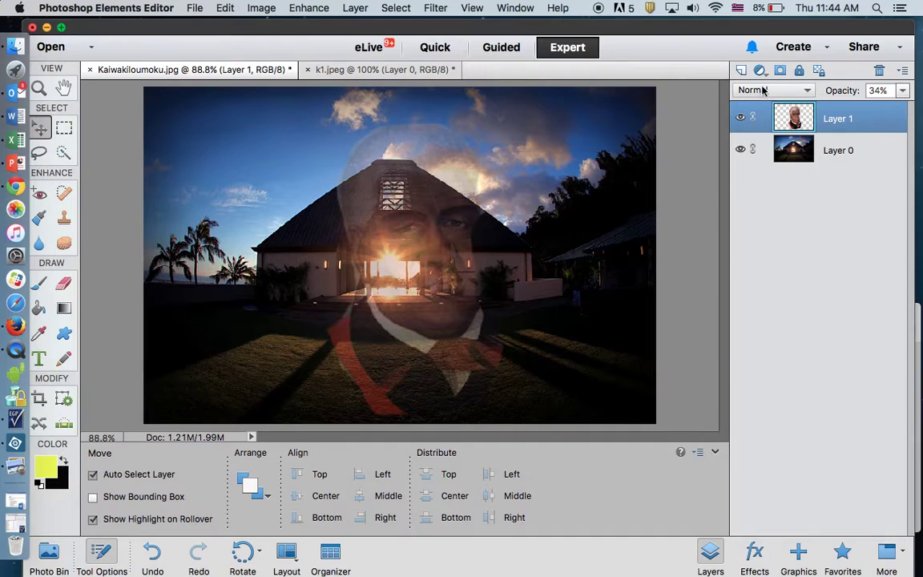
# Add a new layer above the portrait and fill it with the pink-red colour f9125e using the Paint Bucket.
pyautogui.click(742, 71)
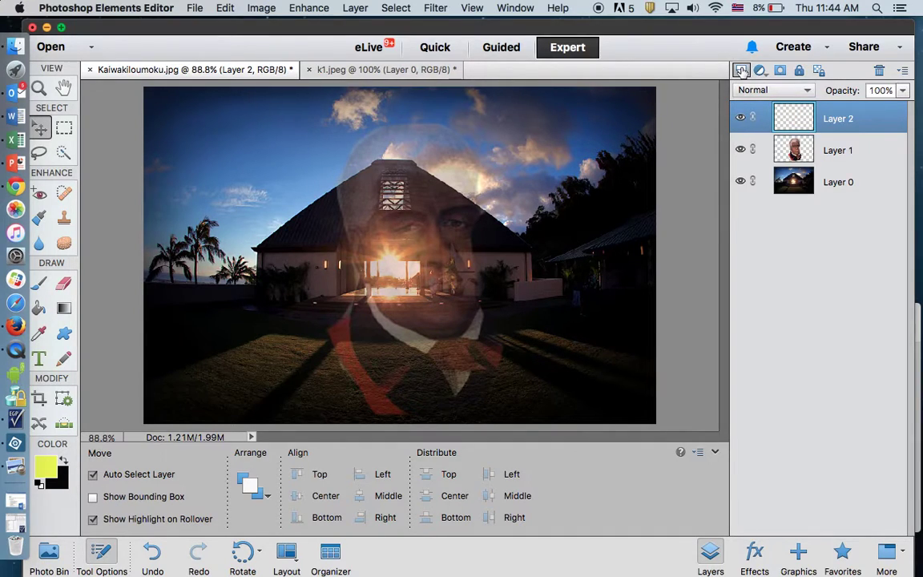
pyautogui.click(45, 467)
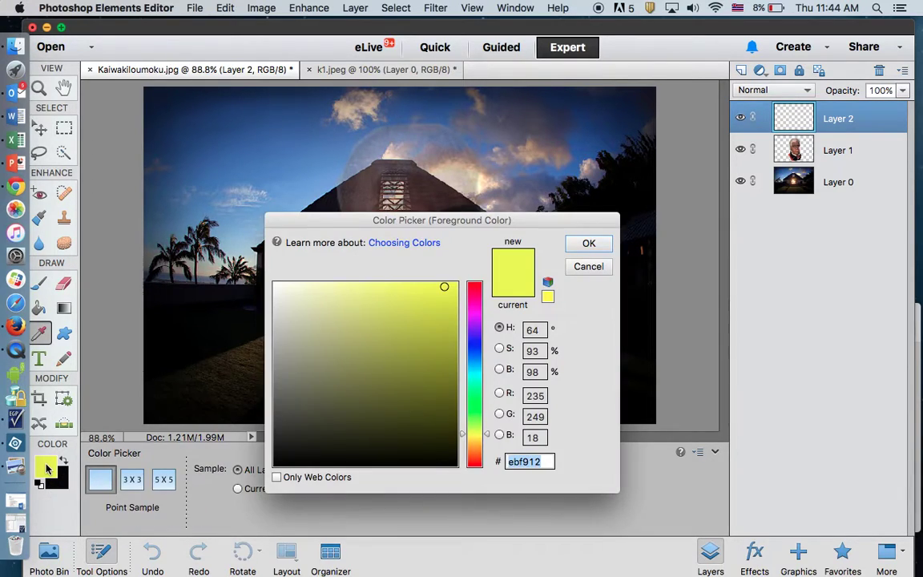
pyautogui.click(473, 295)
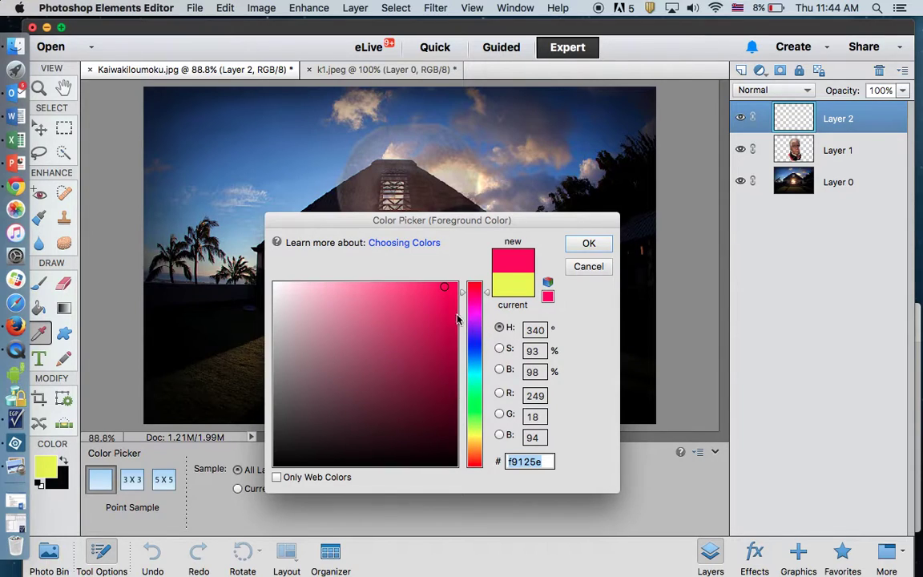
pyautogui.click(588, 243)
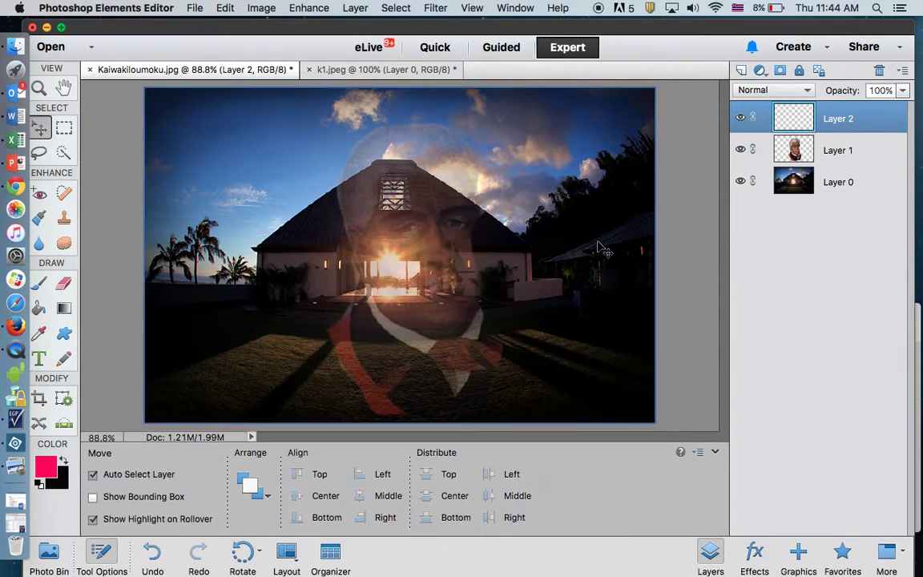
pyautogui.click(40, 310)
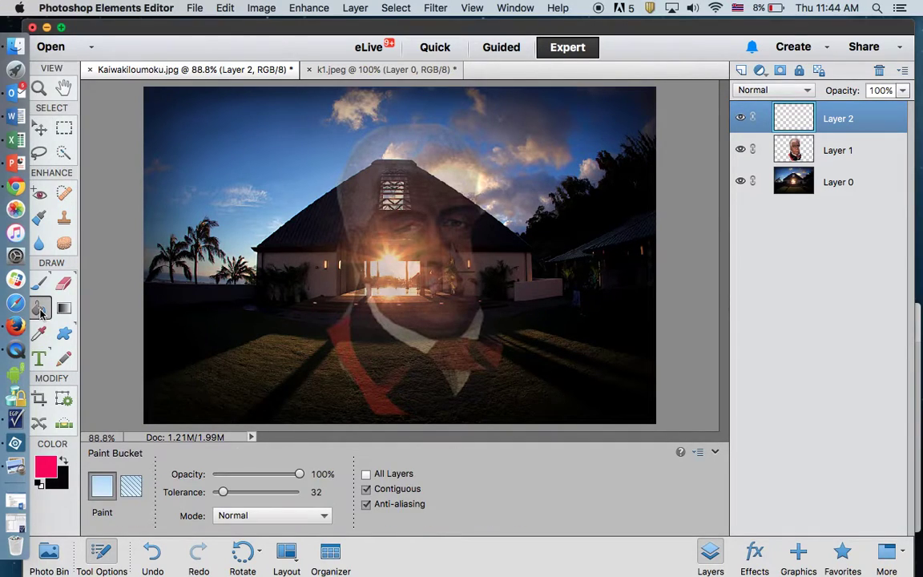
pyautogui.click(564, 193)
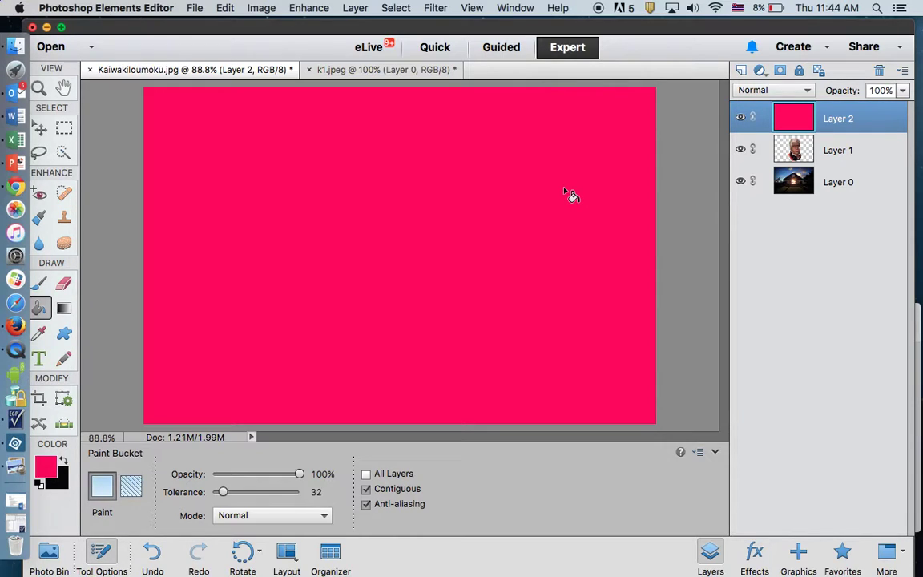
# Lower the opacity of the pink-red colour layer to 20%.
pyautogui.click(904, 94)
pyautogui.moveTo(903, 107); pyautogui.dragTo(848, 109)
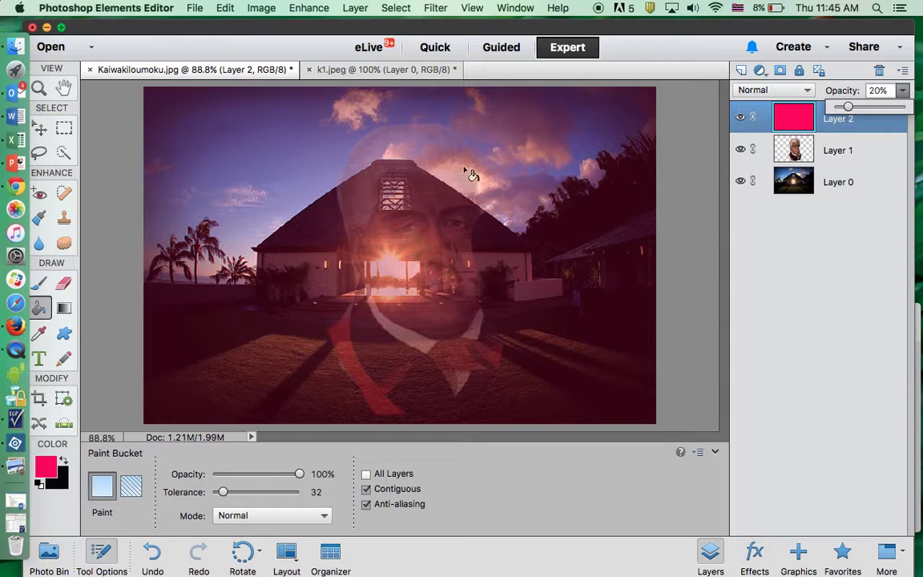
# Save the layered image to the Desktop in Photoshop format as Kaiwakiloumoku.psd, keeping its layers.
pyautogui.click(196, 10)
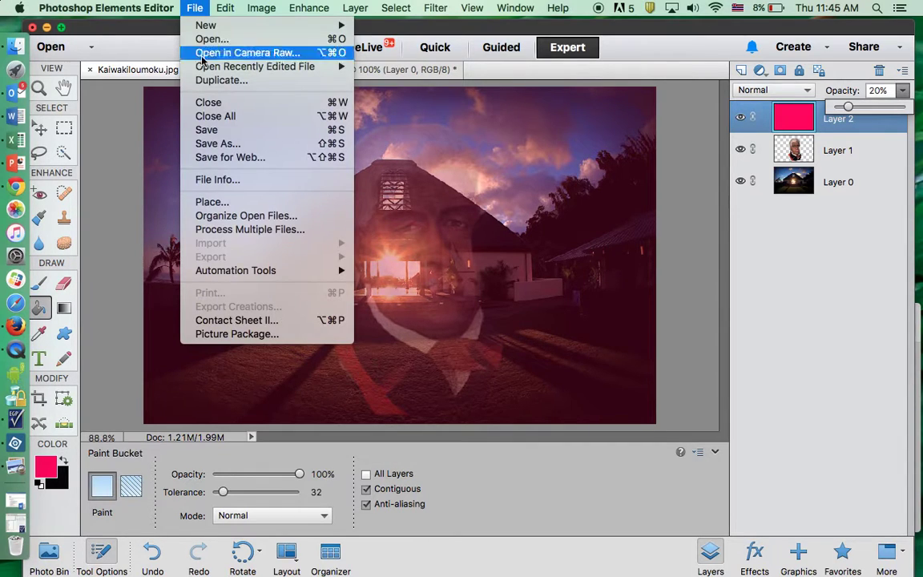
pyautogui.click(215, 144)
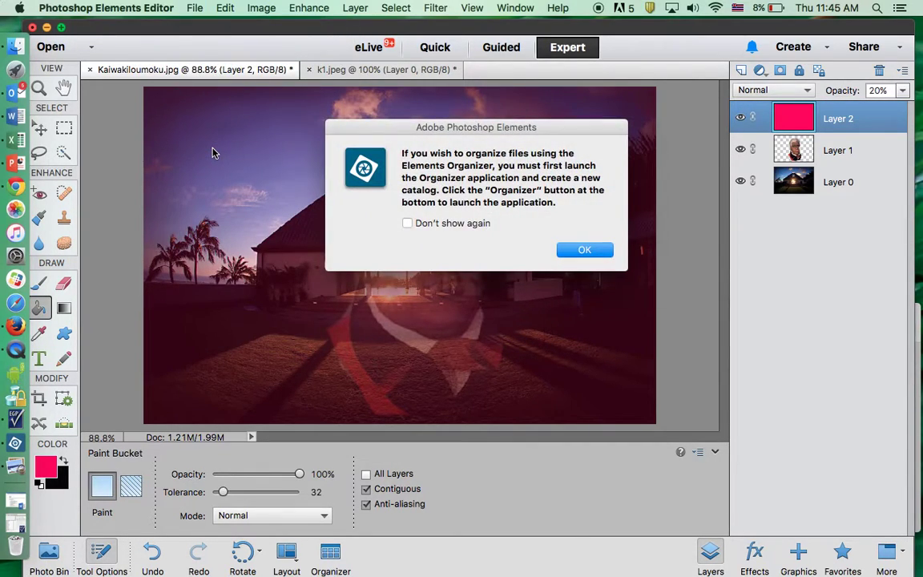
pyautogui.click(585, 249)
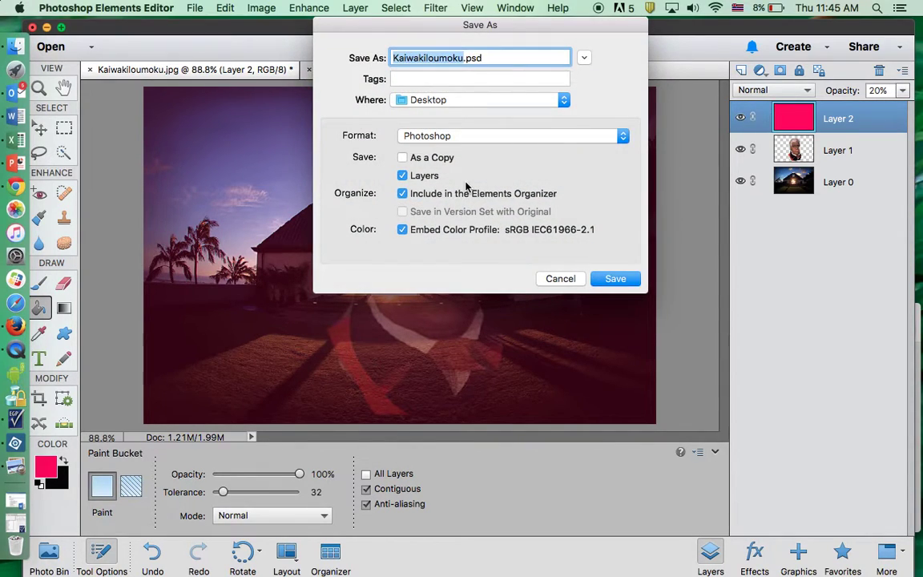
pyautogui.click(615, 280)
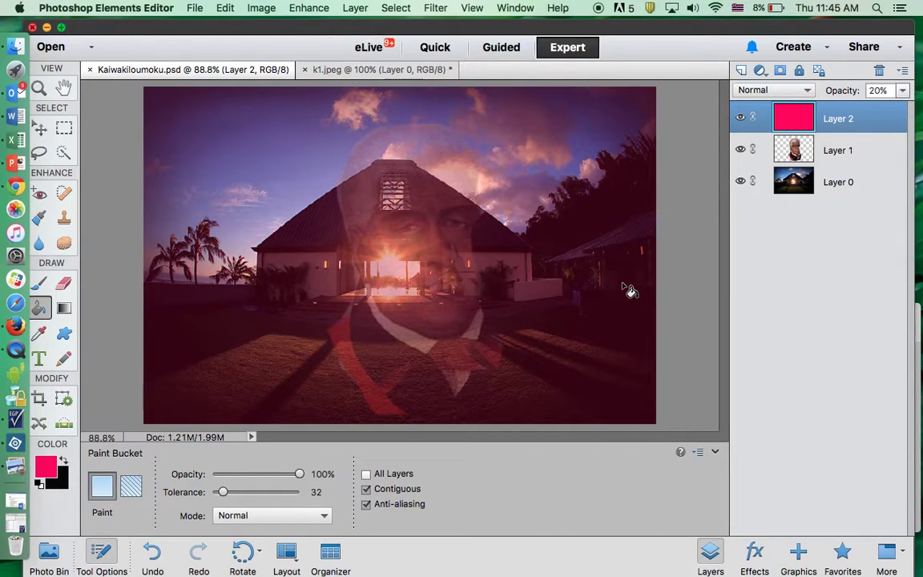
# Save a JPEG copy of the image to the Desktop as myfinalbuilding.jpg at maximum quality 12.
pyautogui.click(197, 12)
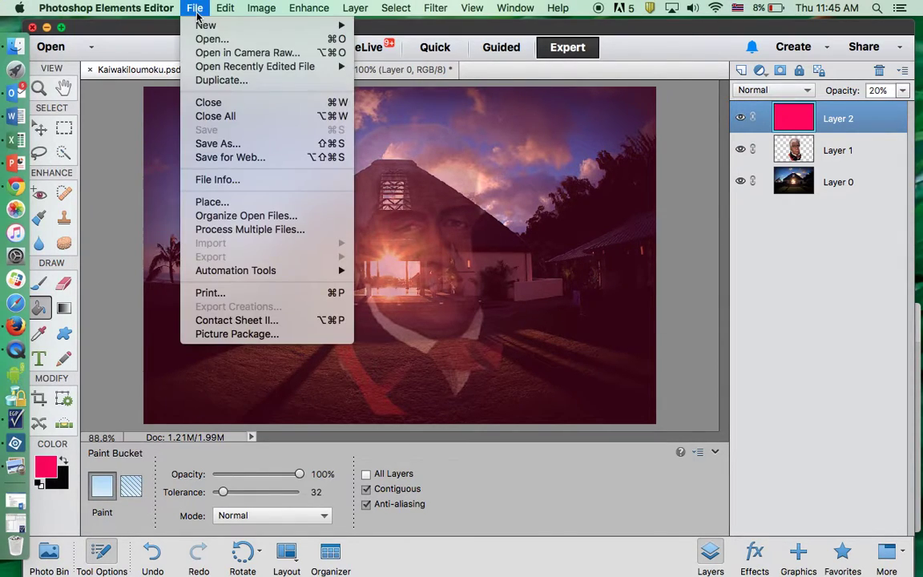
pyautogui.click(217, 147)
pyautogui.click(585, 248)
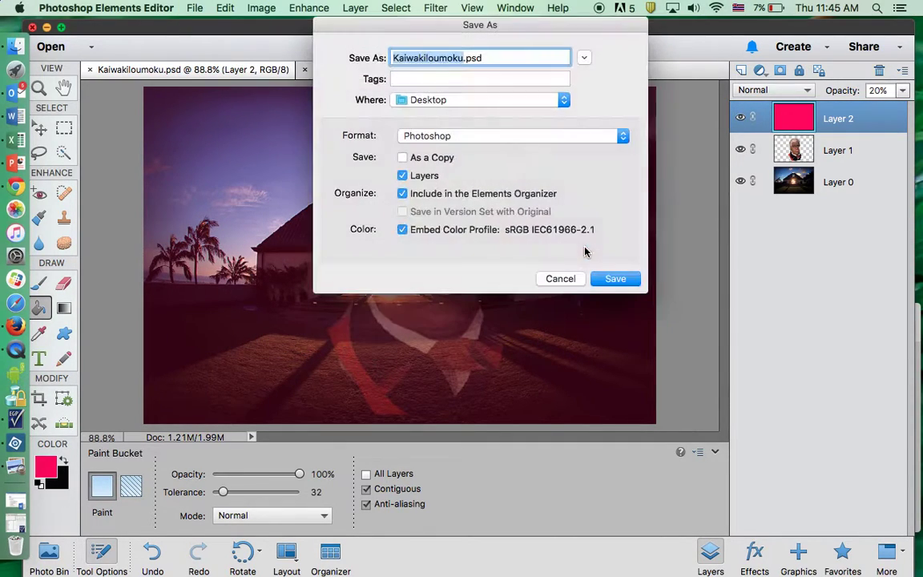
pyautogui.click(446, 133)
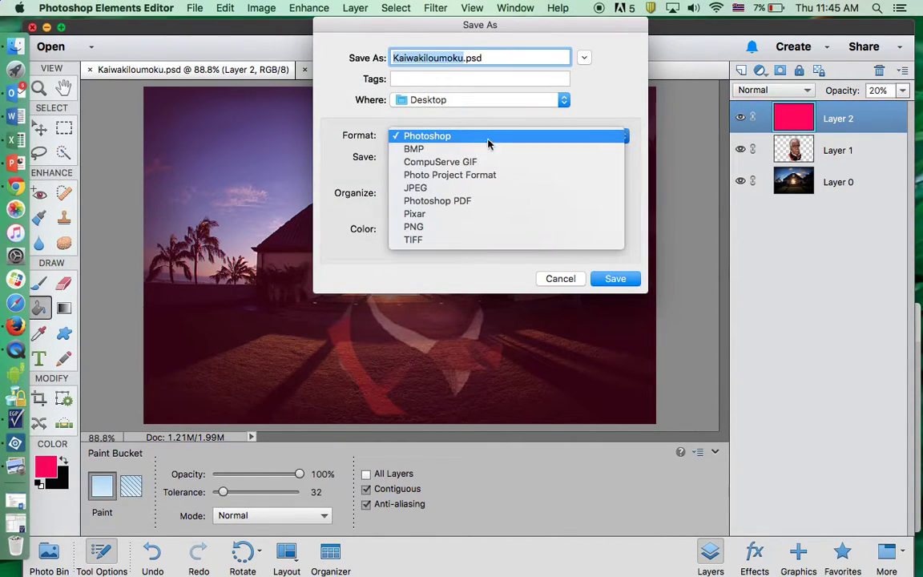
pyautogui.click(470, 187)
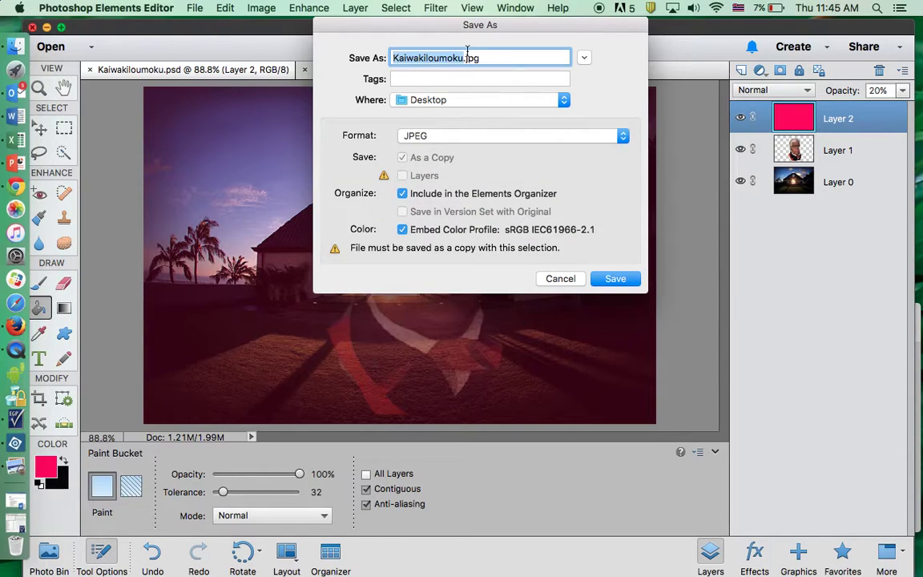
pyautogui.write('my')
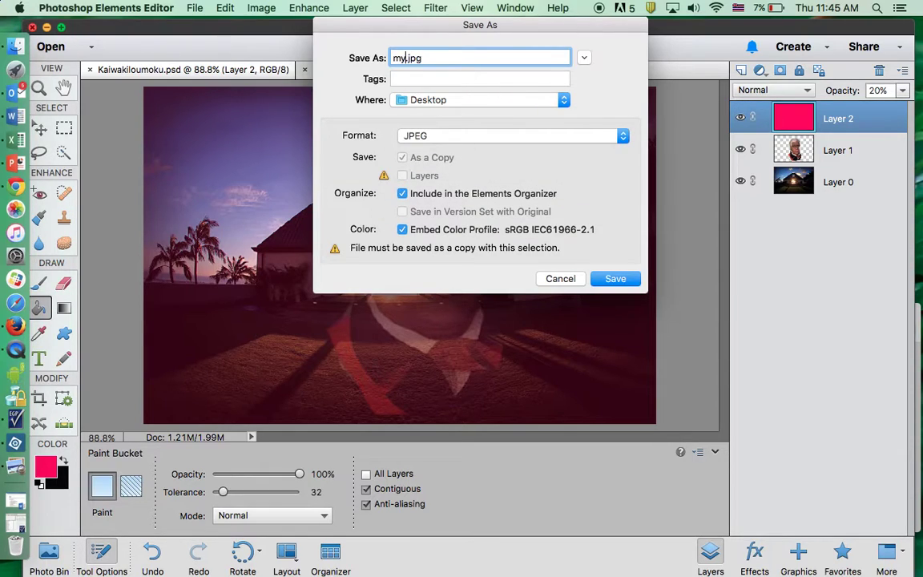
pyautogui.write('finalbuilding')
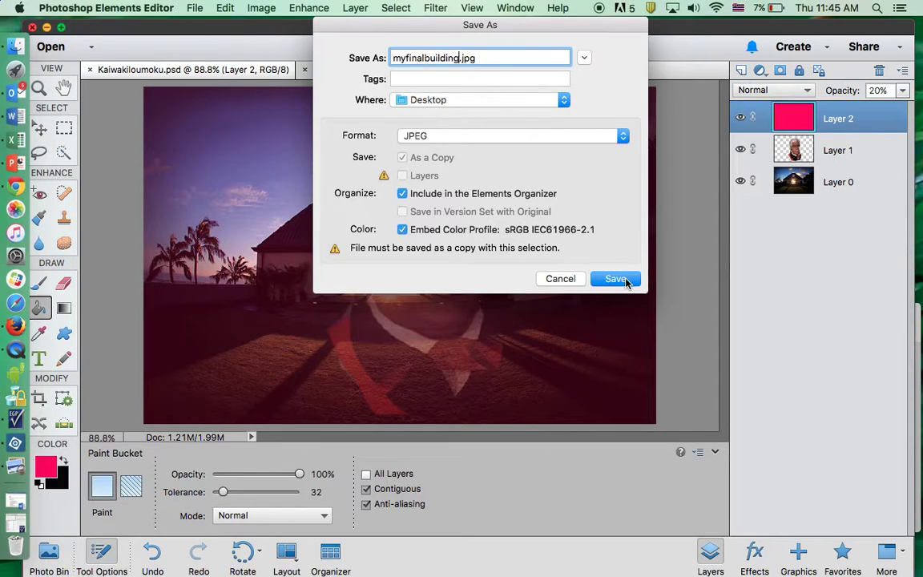
pyautogui.click(616, 279)
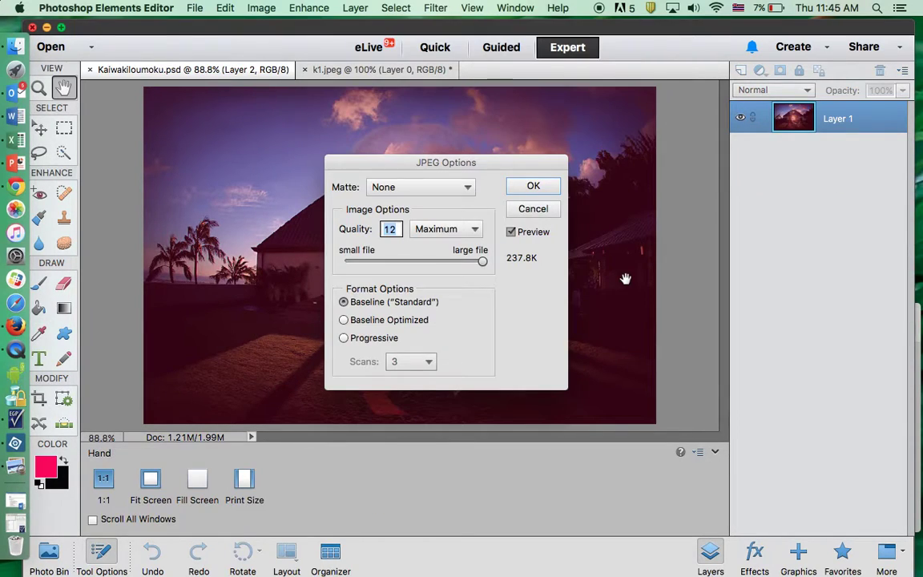
pyautogui.click(534, 192)
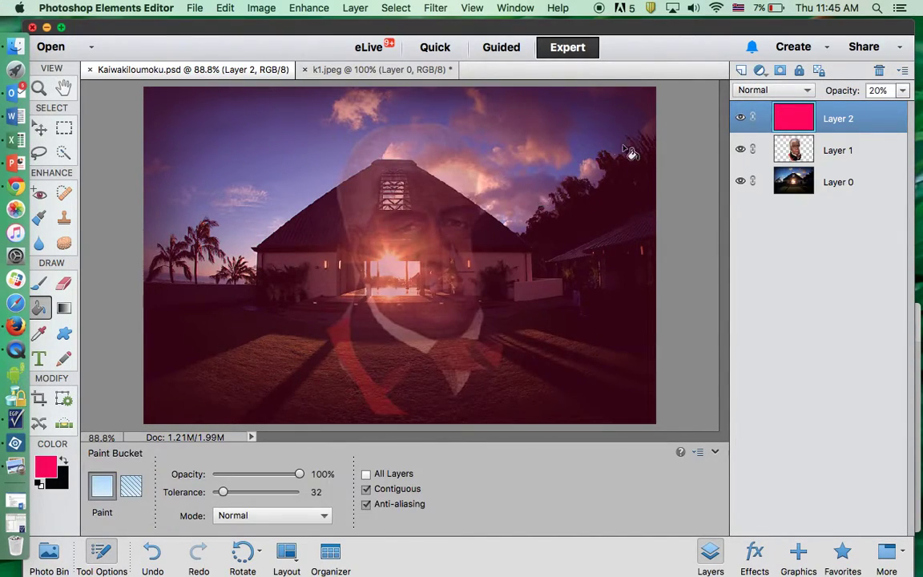
# Minimize the editor and the original building photo, and open myfinalbuilding.jpg from the desktop in Preview.
pyautogui.click(47, 28)
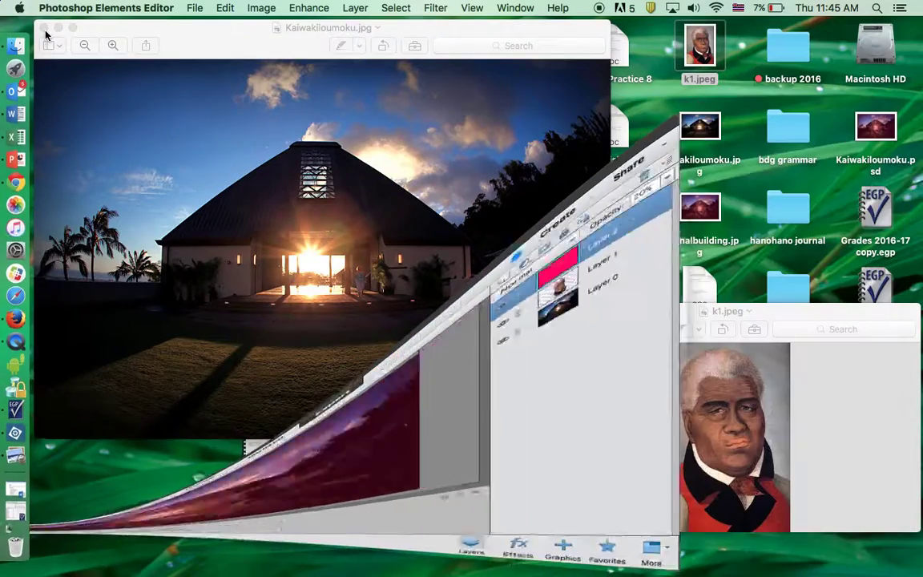
pyautogui.click(57, 29)
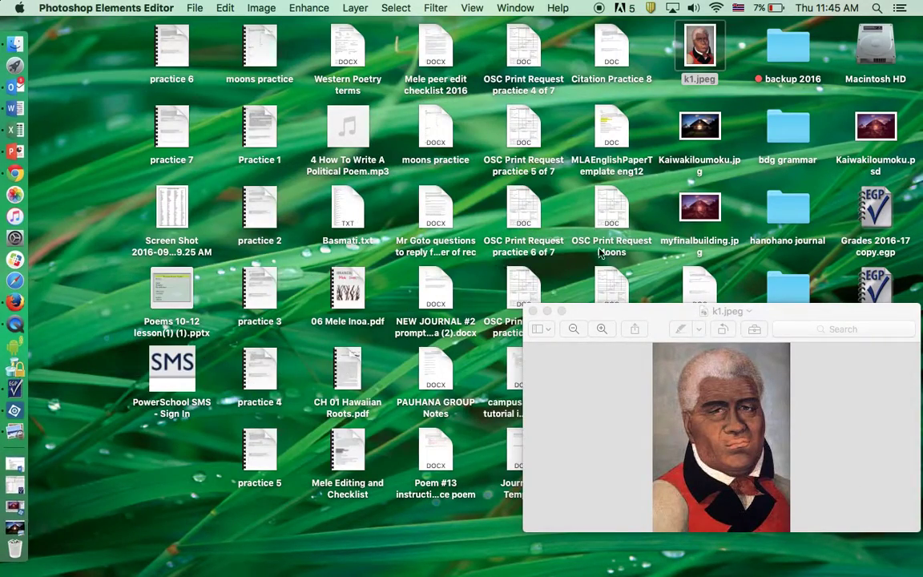
pyautogui.doubleClick(705, 210)
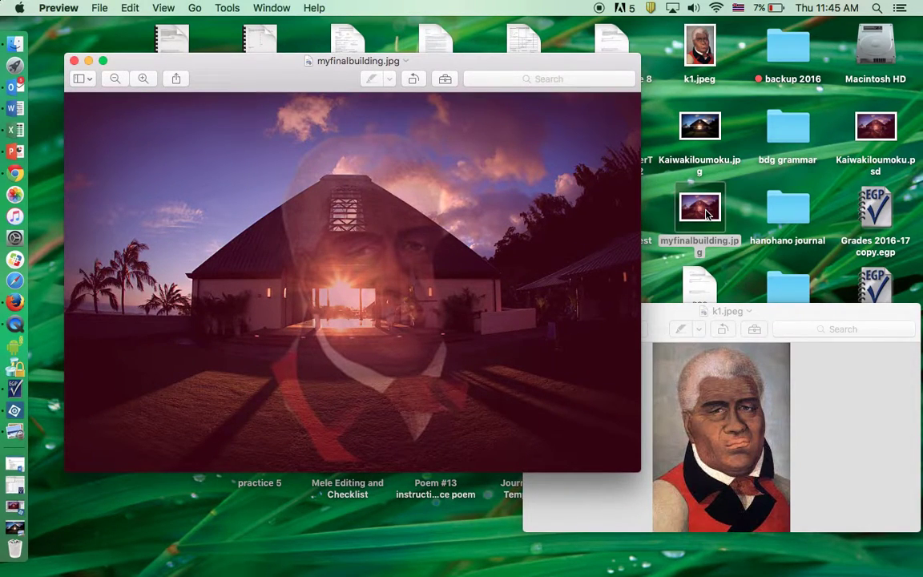